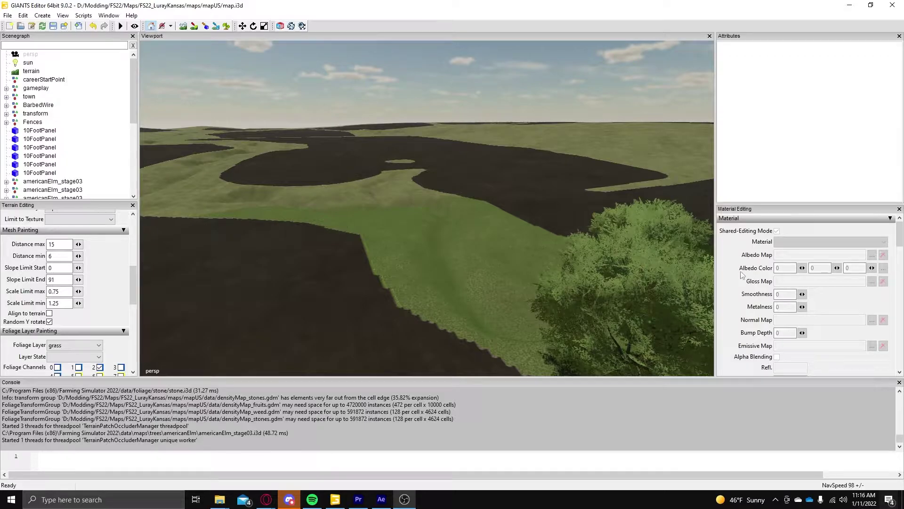
Import oak_stage02.i3d from Farming Simulator 2022/data/maps/trees/oak into the map scene.
{"action": "right_click_drag", "start_coordinate": [357, 188], "coordinate": [402, 211]}
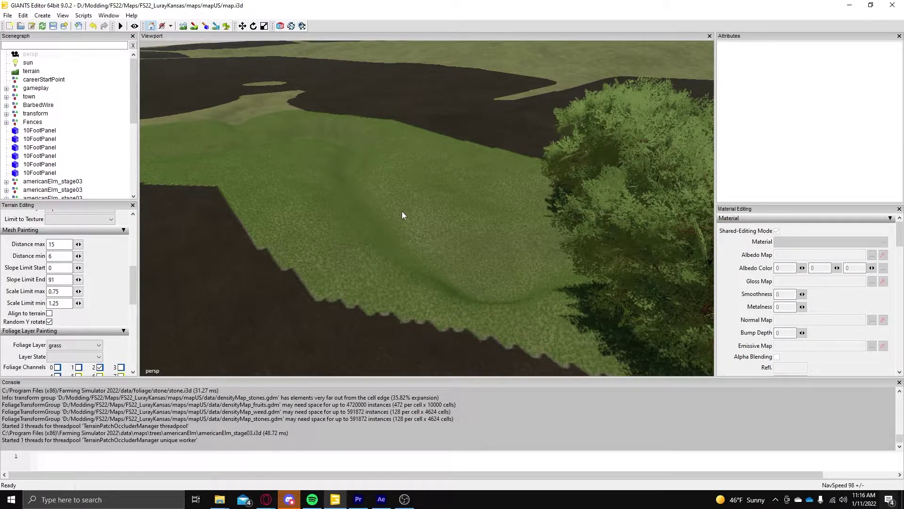
{"action": "scroll", "coordinate": [96, 171], "scroll_direction": "down", "scroll_amount": 3}
{"action": "scroll", "coordinate": [96, 171], "scroll_direction": "up", "scroll_amount": 2}
{"action": "left_click", "coordinate": [8, 15]}
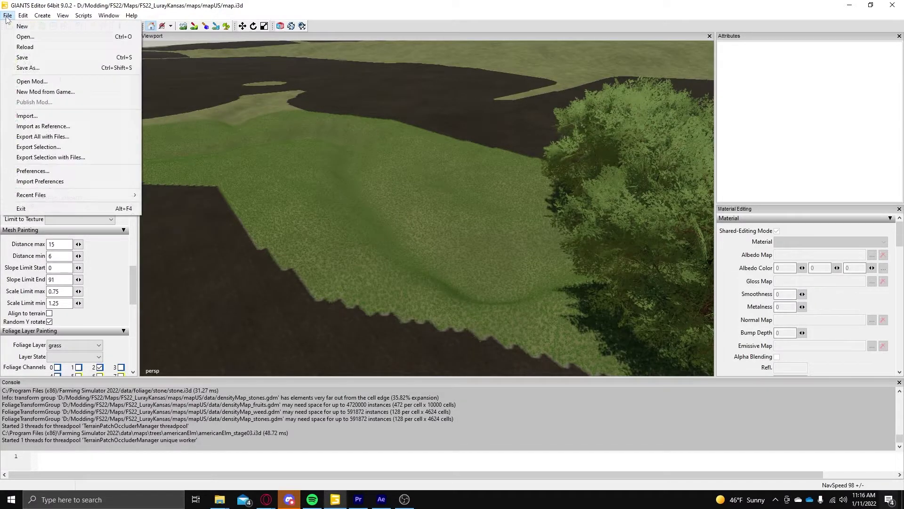
{"action": "left_click", "coordinate": [28, 117]}
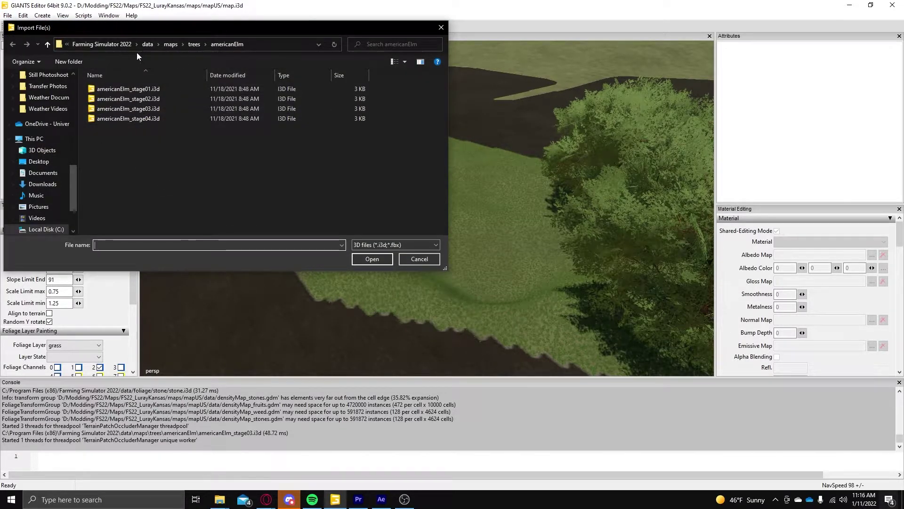
{"action": "left_click", "coordinate": [114, 44]}
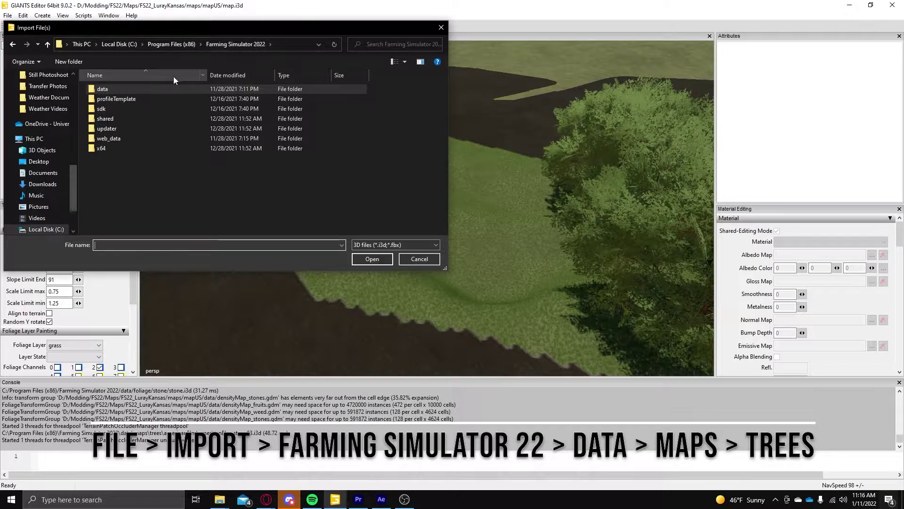
{"action": "double_click", "coordinate": [170, 89]}
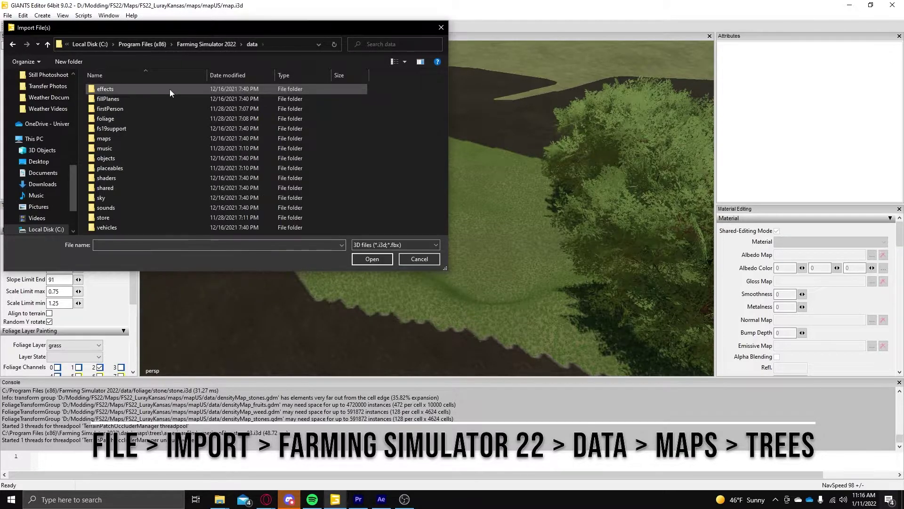
{"action": "double_click", "coordinate": [155, 142]}
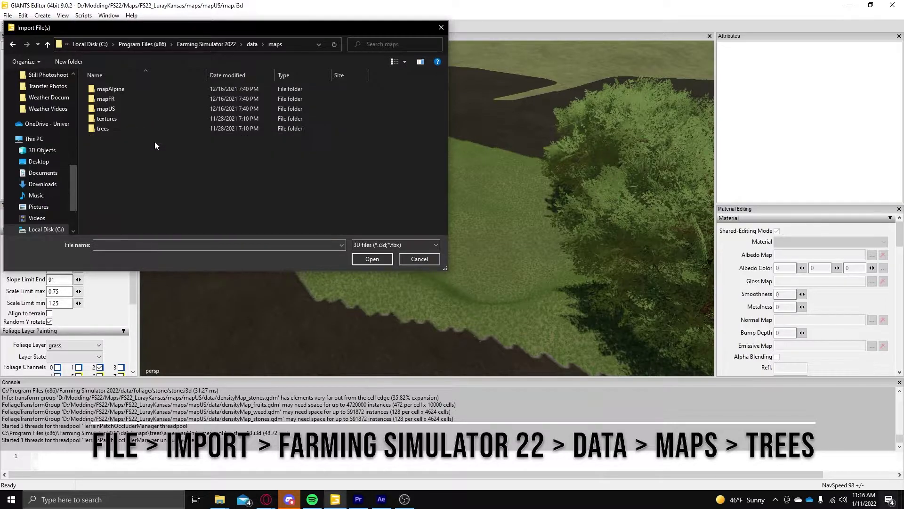
{"action": "double_click", "coordinate": [133, 129]}
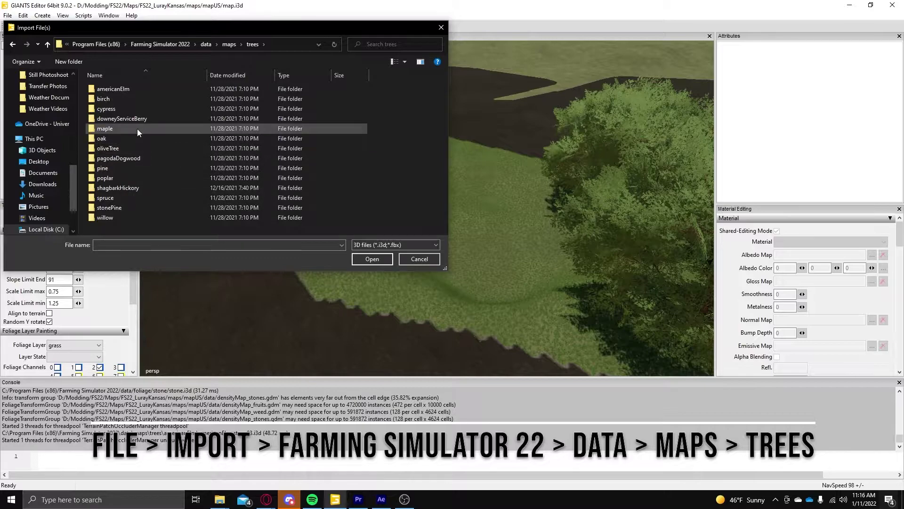
{"action": "double_click", "coordinate": [135, 140]}
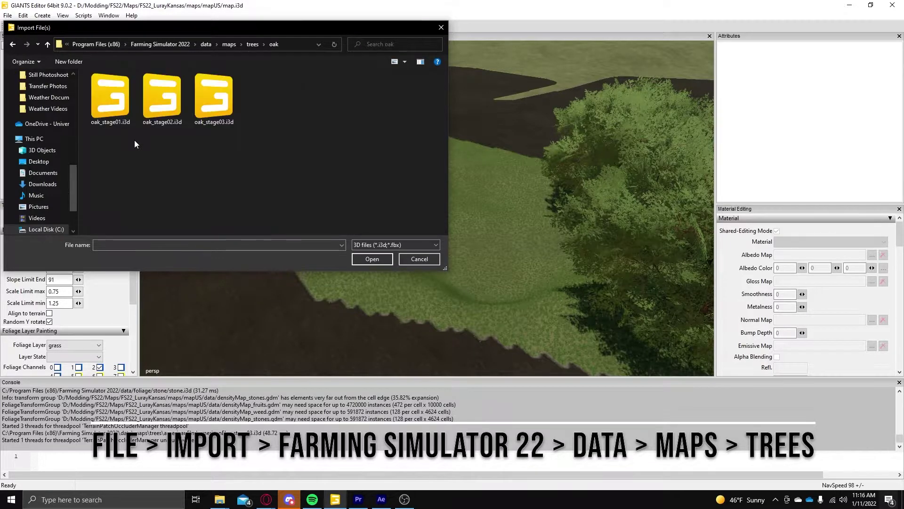
{"action": "left_click", "coordinate": [162, 107]}
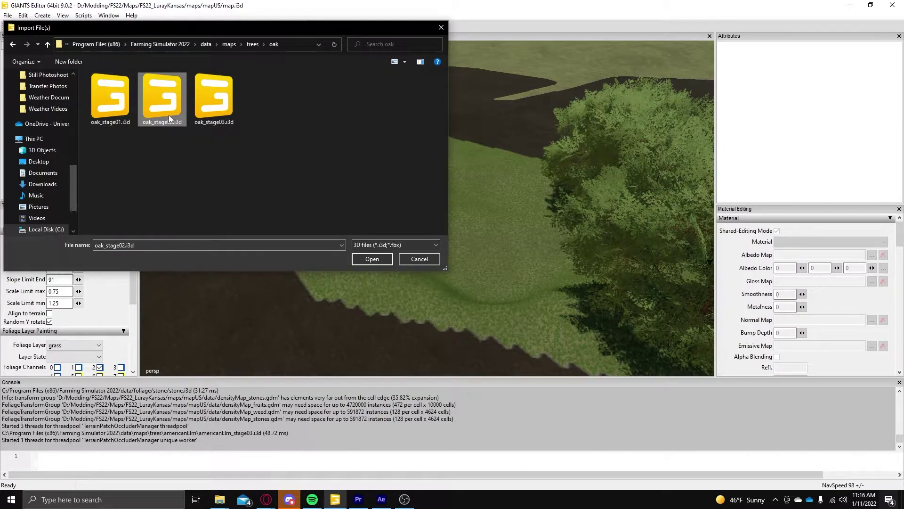
{"action": "left_click", "coordinate": [372, 261]}
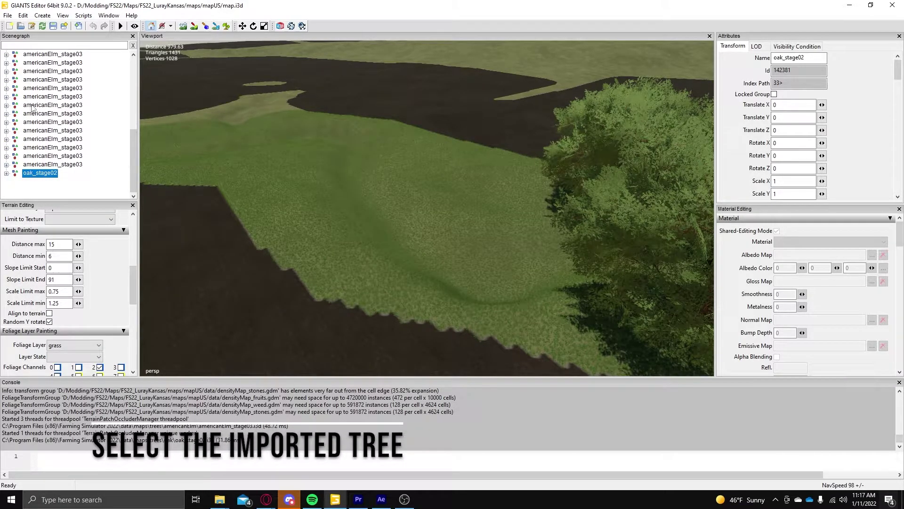
Place the oak on the grassy terrain at X 788.885, Y 13.246, Z -655.916 and select it.
{"action": "left_click", "coordinate": [396, 212]}
{"action": "scroll", "coordinate": [250, 208], "scroll_direction": "up", "scroll_amount": 5}
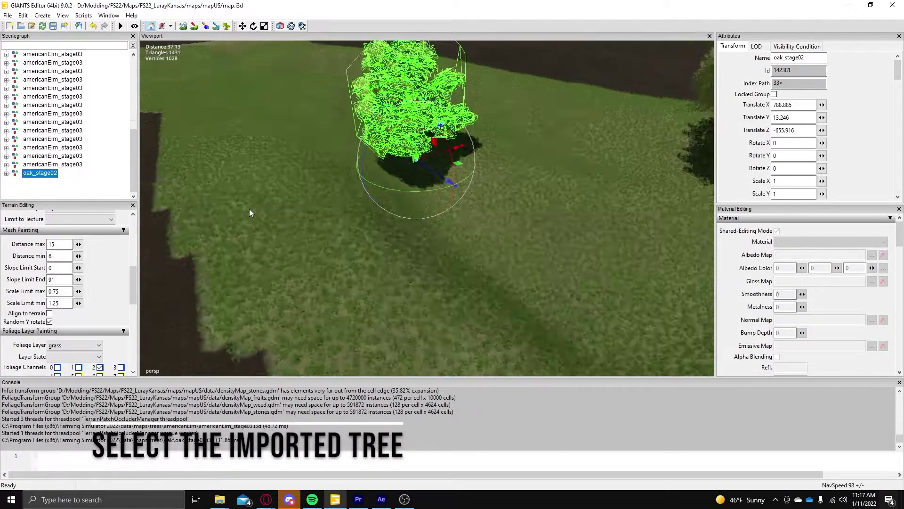
{"action": "middle_click_drag", "start_coordinate": [565, 303], "coordinate": [548, 206]}
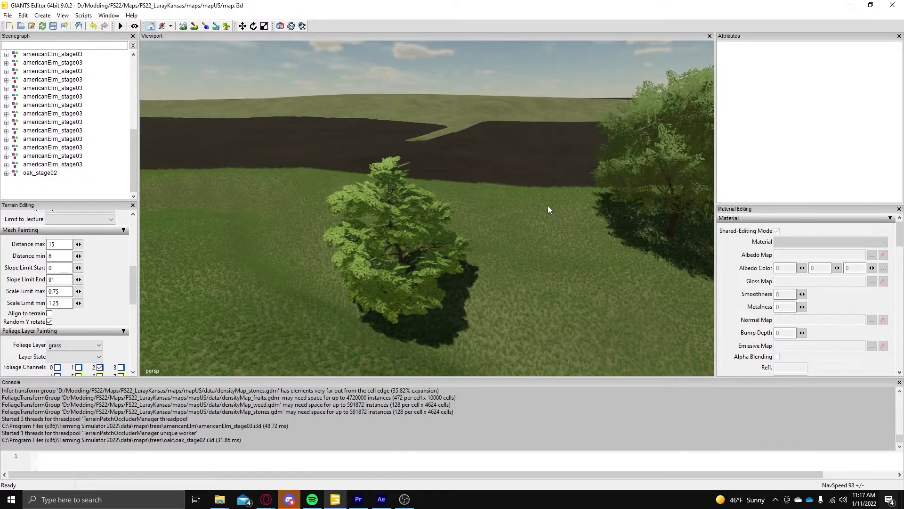
{"action": "middle_click_drag", "start_coordinate": [430, 234], "coordinate": [492, 285]}
{"action": "middle_click_drag", "start_coordinate": [447, 206], "coordinate": [220, 179]}
{"action": "middle_click_drag", "start_coordinate": [494, 287], "coordinate": [552, 297]}
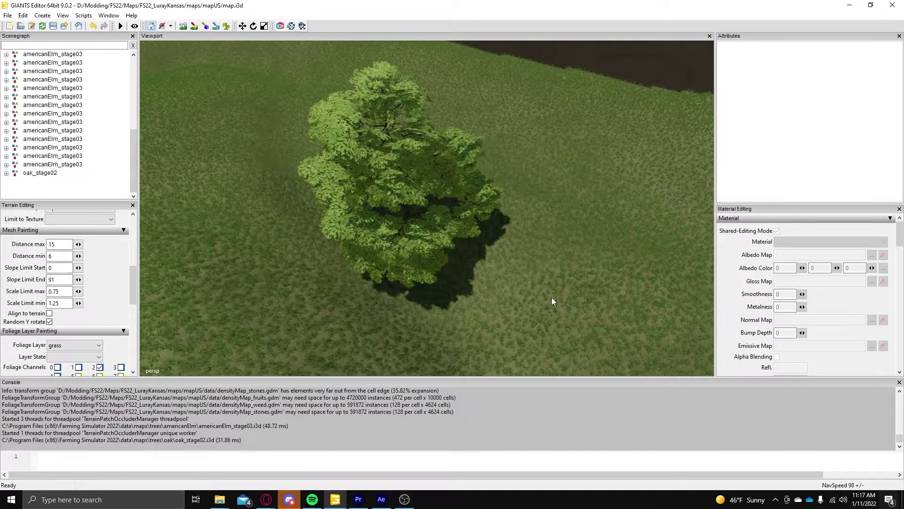
{"action": "left_click", "coordinate": [411, 165]}
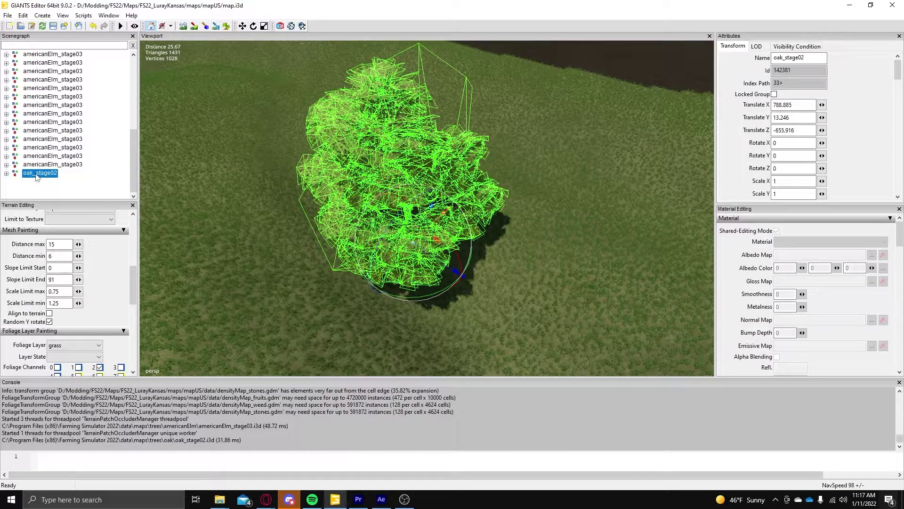
{"action": "middle_click_drag", "start_coordinate": [188, 186], "coordinate": [151, 166]}
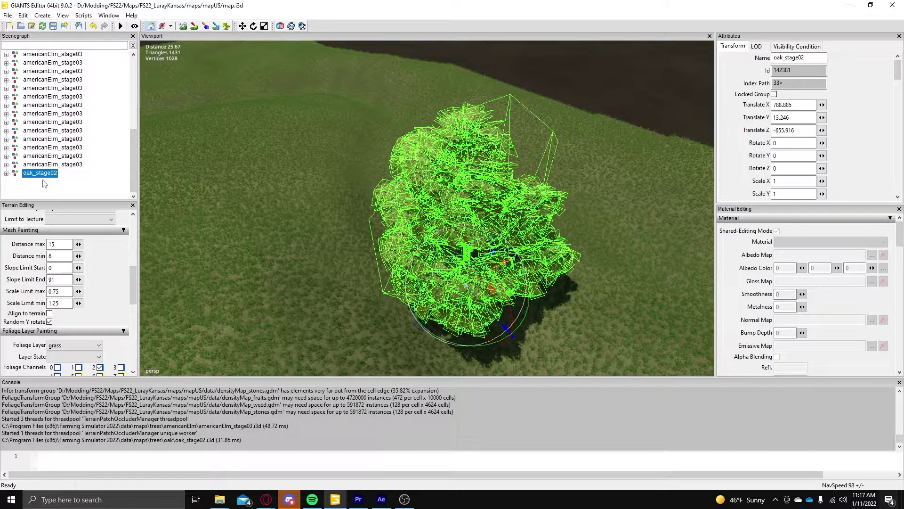
Enable terrain mesh paint mode with the selected oak, brushing over the grass beside it.
{"action": "left_click", "coordinate": [207, 27]}
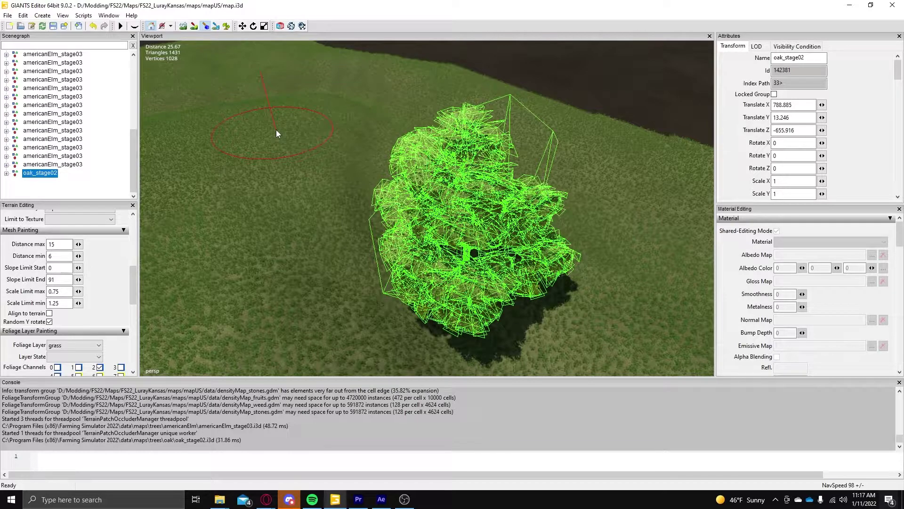
{"action": "mouse_move", "coordinate": [132, 285]}
{"action": "left_mouse_down"}
{"action": "mouse_move", "coordinate": [129, 268]}
{"action": "mouse_move", "coordinate": [124, 282]}
{"action": "left_mouse_up"}
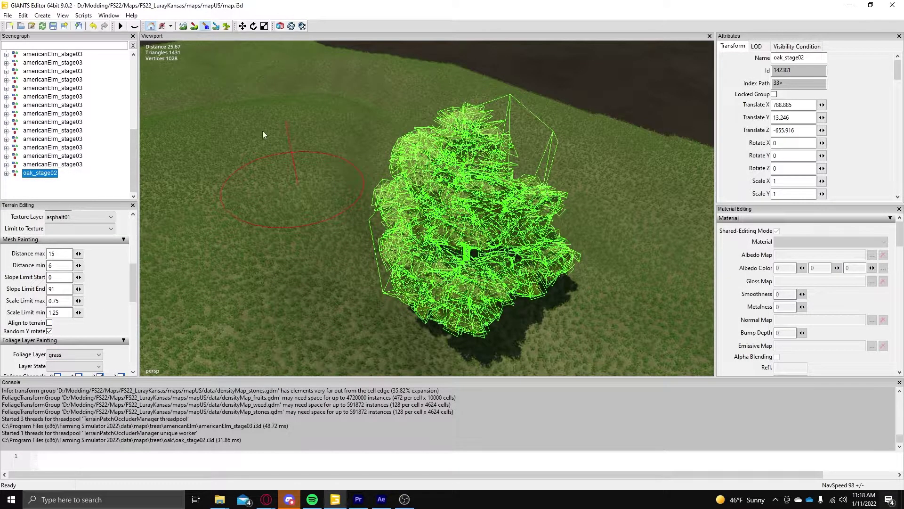
From a top-down view, paint a cluster of oak trees across the grass around the original oak.
{"action": "left_click", "coordinate": [205, 26]}
{"action": "right_click_drag", "start_coordinate": [232, 59], "coordinate": [356, 125]}
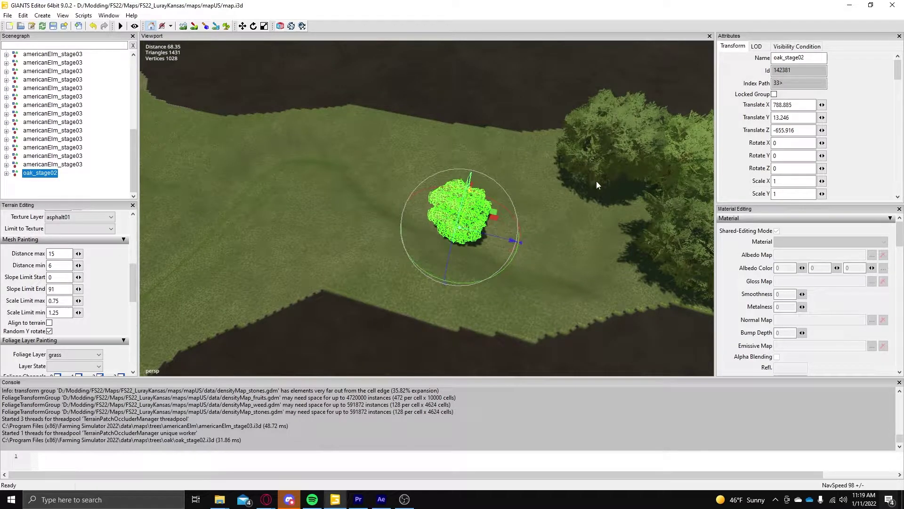
{"action": "left_click", "coordinate": [205, 25]}
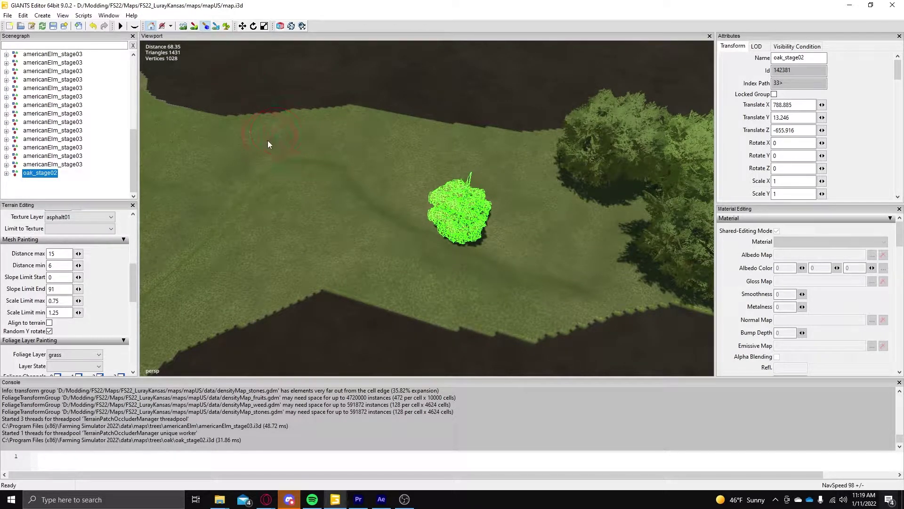
{"action": "mouse_move", "coordinate": [313, 146]}
{"action": "left_mouse_down"}
{"action": "mouse_move", "coordinate": [403, 144]}
{"action": "mouse_move", "coordinate": [530, 168]}
{"action": "mouse_move", "coordinate": [601, 239]}
{"action": "mouse_move", "coordinate": [607, 281]}
{"action": "left_mouse_up"}
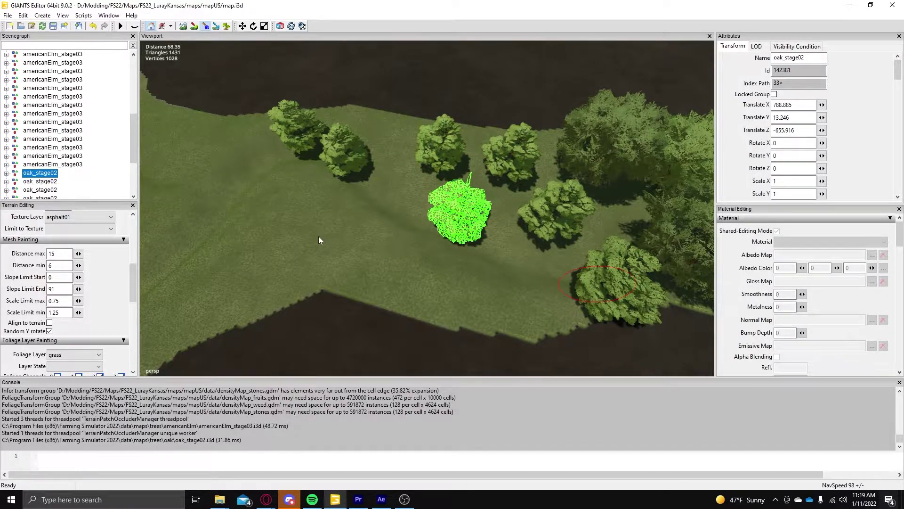
{"action": "left_click_drag", "start_coordinate": [318, 240], "coordinate": [311, 238]}
{"action": "mouse_move", "coordinate": [309, 201]}
{"action": "left_mouse_down"}
{"action": "mouse_move", "coordinate": [239, 163]}
{"action": "mouse_move", "coordinate": [194, 171]}
{"action": "mouse_move", "coordinate": [181, 193]}
{"action": "mouse_move", "coordinate": [177, 236]}
{"action": "mouse_move", "coordinate": [210, 274]}
{"action": "left_mouse_up"}
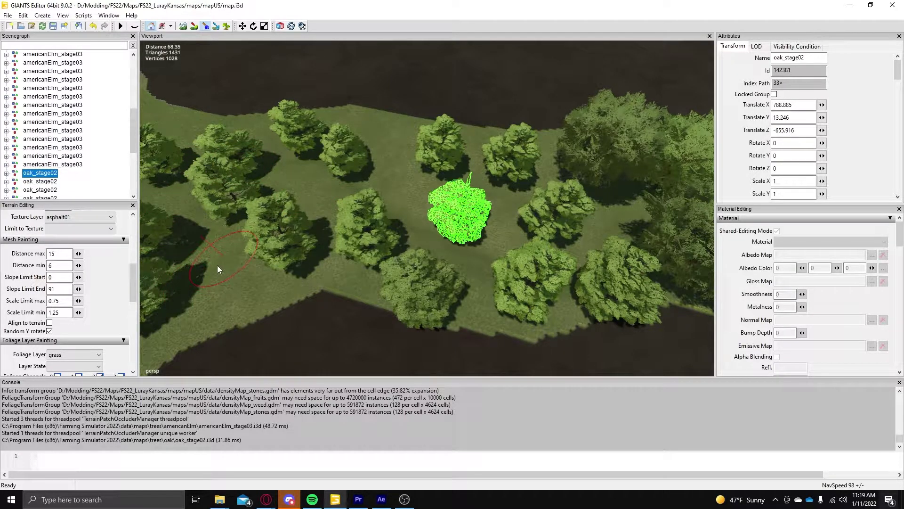
{"action": "mouse_move", "coordinate": [388, 183]}
{"action": "left_mouse_down"}
{"action": "mouse_move", "coordinate": [398, 155]}
{"action": "mouse_move", "coordinate": [403, 186]}
{"action": "left_mouse_up"}
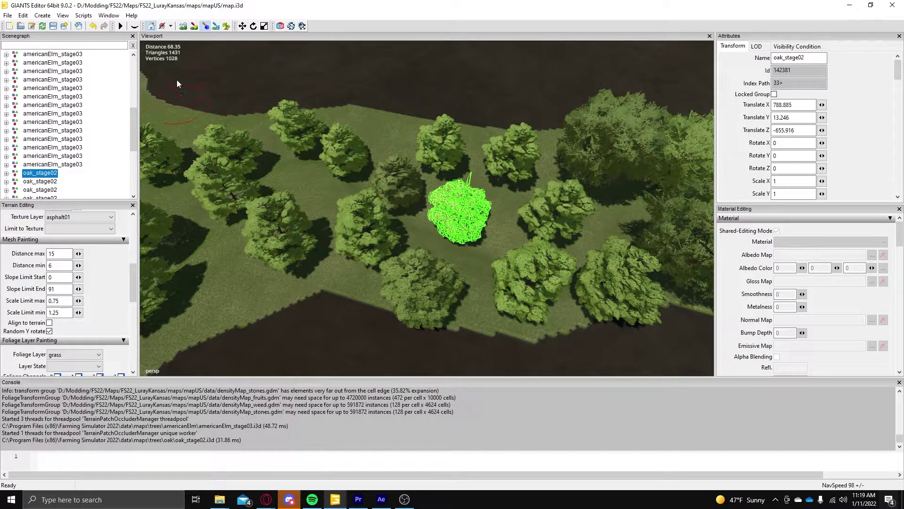
{"action": "right_click_drag", "start_coordinate": [358, 175], "coordinate": [251, 227]}
Set the mesh painting Distance max to 8 and Distance min to 4.
{"action": "double_click", "coordinate": [57, 253]}
{"action": "type", "text": "1"}
{"action": "type", "text": "8"}
{"action": "double_click", "coordinate": [47, 266]}
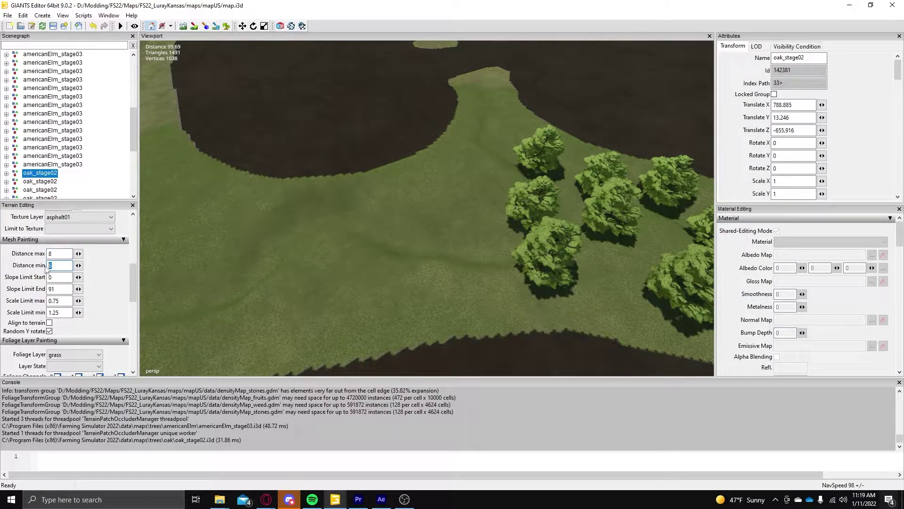
{"action": "type", "text": "4"}
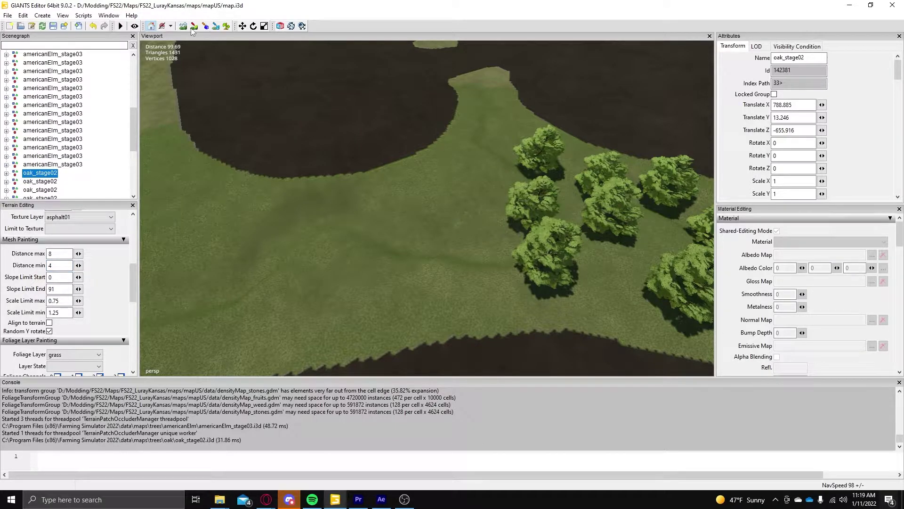
Paint a dense stand of oaks across the grass near the dark fields.
{"action": "left_click", "coordinate": [205, 27]}
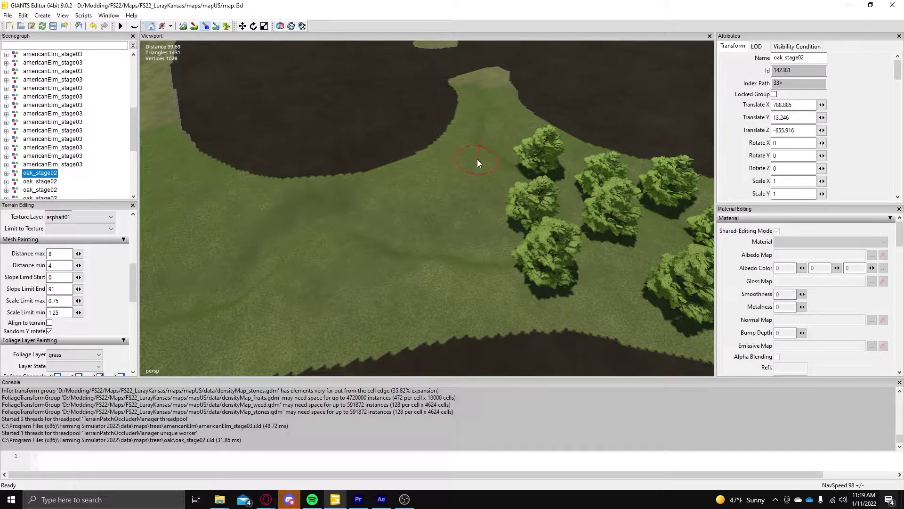
{"action": "mouse_move", "coordinate": [475, 163]}
{"action": "left_mouse_down"}
{"action": "mouse_move", "coordinate": [393, 266]}
{"action": "mouse_move", "coordinate": [374, 273]}
{"action": "mouse_move", "coordinate": [226, 270]}
{"action": "mouse_move", "coordinate": [214, 218]}
{"action": "mouse_move", "coordinate": [168, 182]}
{"action": "mouse_move", "coordinate": [205, 214]}
{"action": "left_mouse_up"}
{"action": "left_click_drag", "start_coordinate": [266, 221], "coordinate": [360, 214]}
{"action": "left_click_drag", "start_coordinate": [487, 298], "coordinate": [434, 280]}
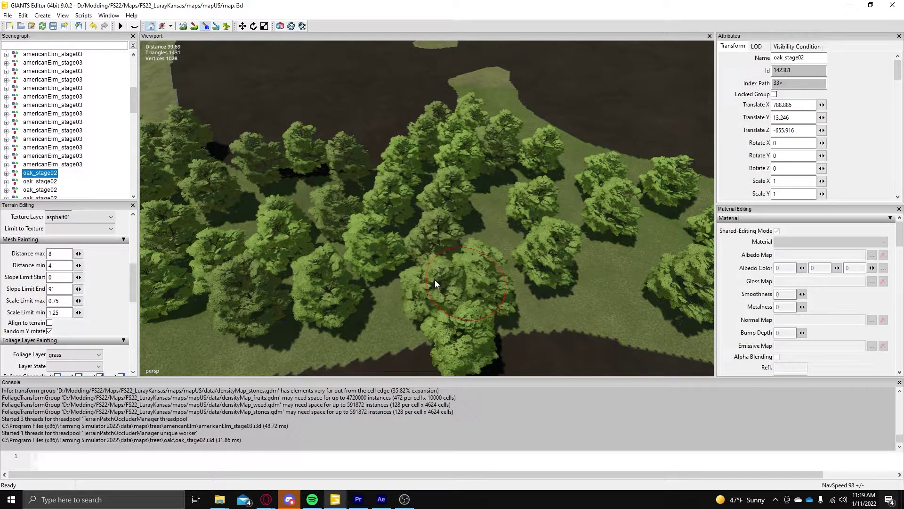
{"action": "left_click", "coordinate": [206, 26]}
{"action": "scroll", "coordinate": [609, 94], "scroll_direction": "down", "scroll_amount": 3}
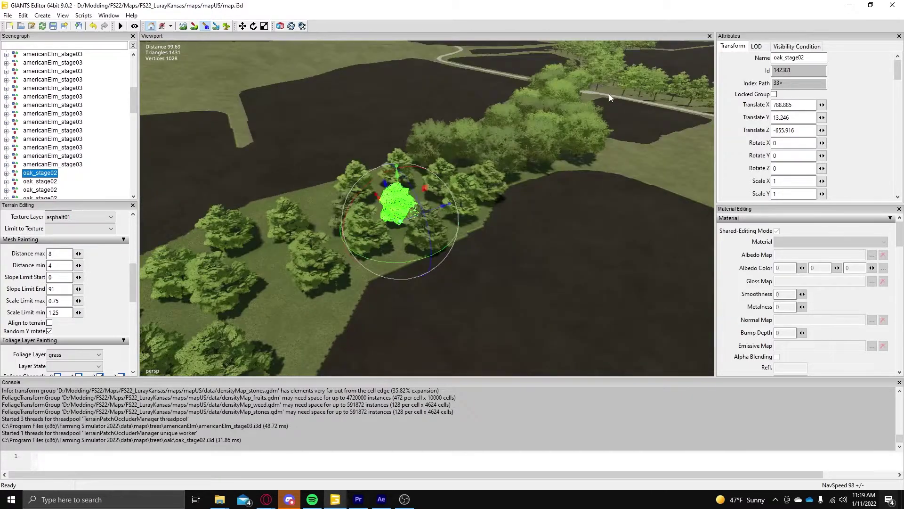